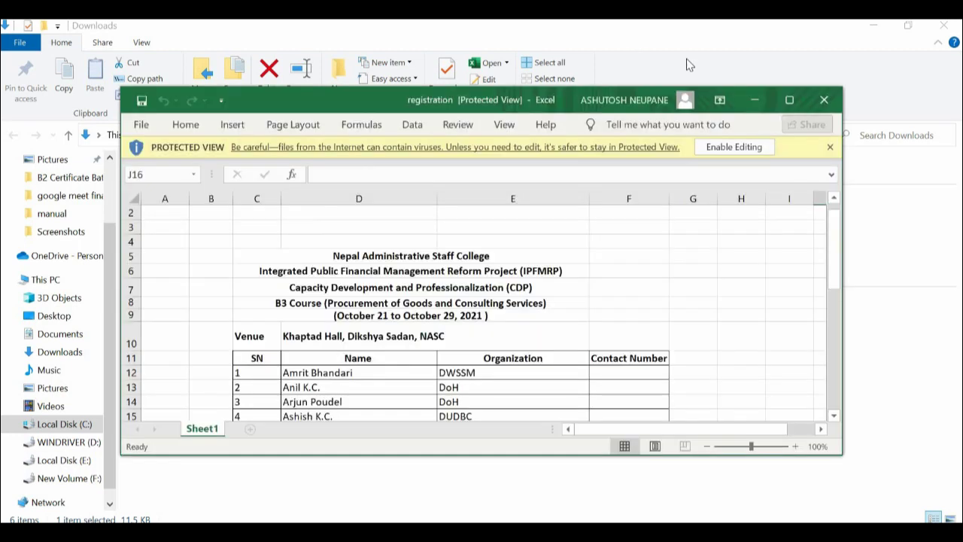
- Enable editing, enter the first participant's contact number in cell F12, and save the workbook
click(789, 101)
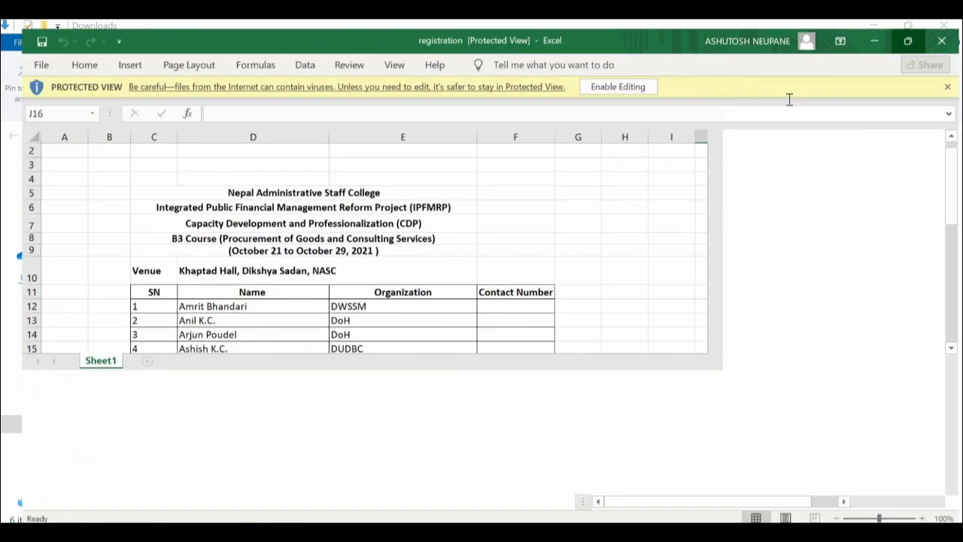
click(616, 78)
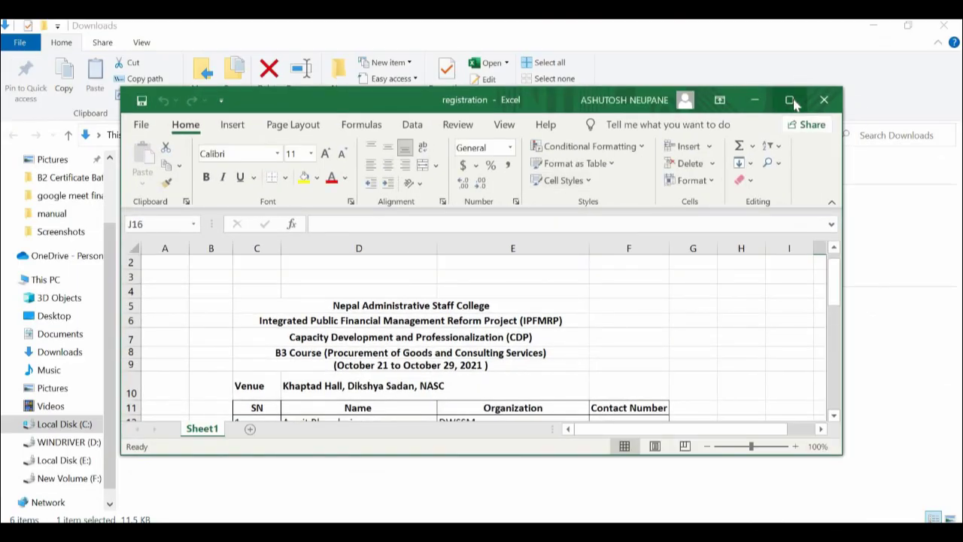
click(790, 98)
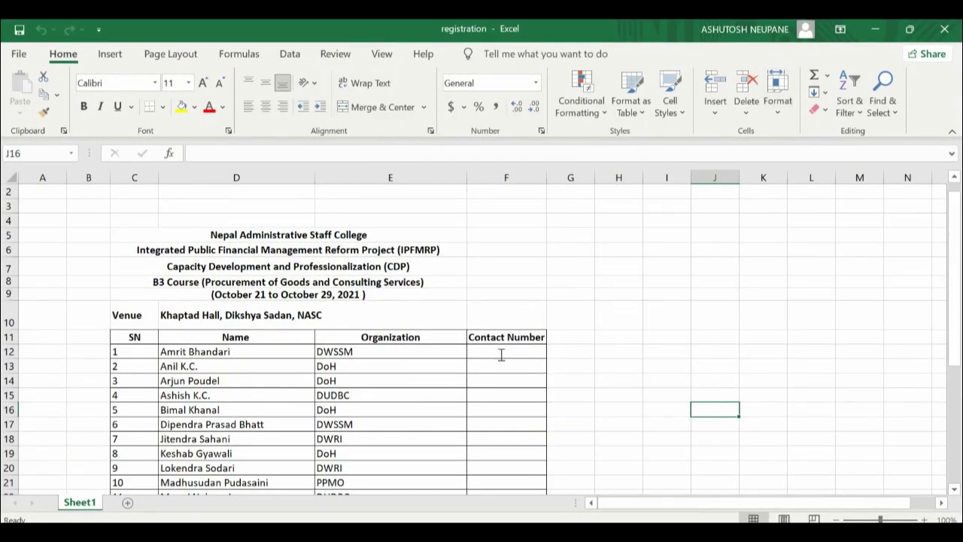
double_click(501, 355)
text(12)
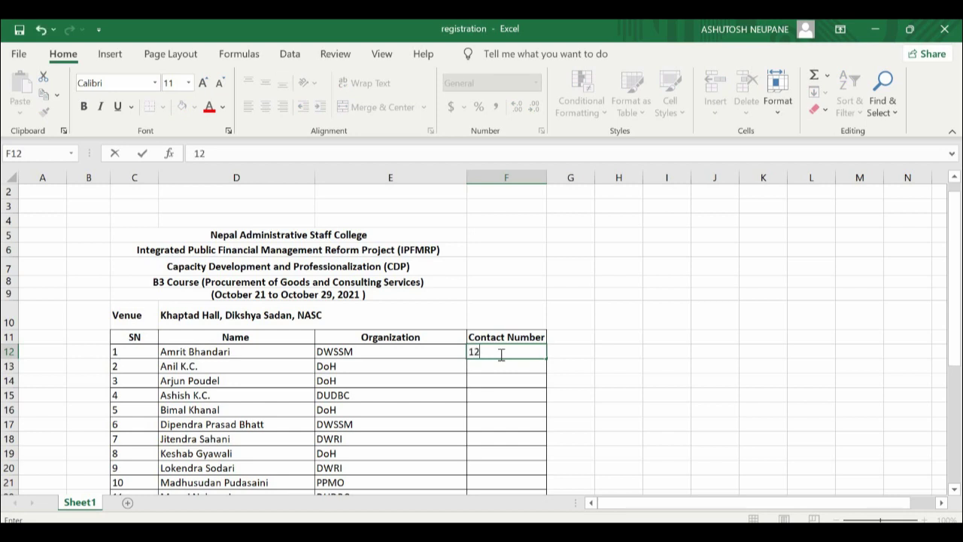
text(3456789)
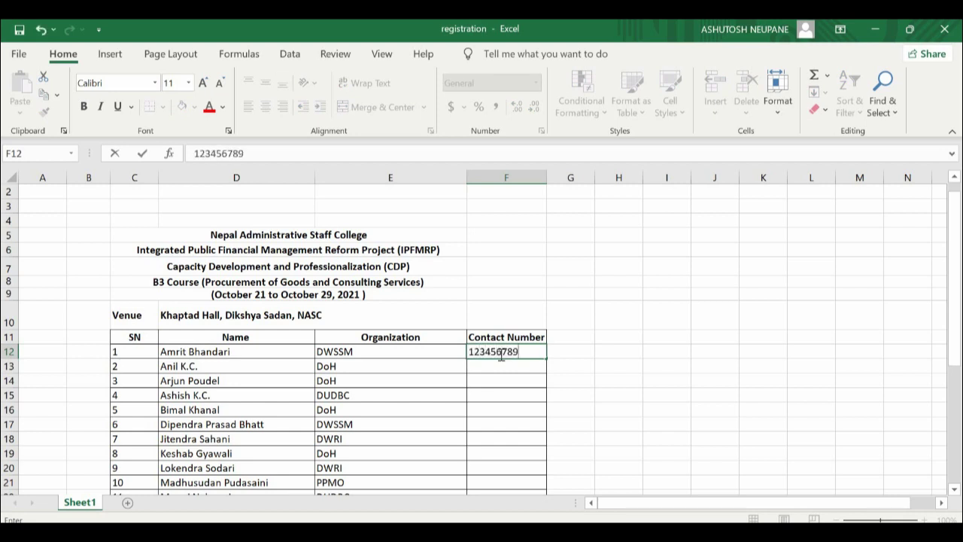
click(14, 55)
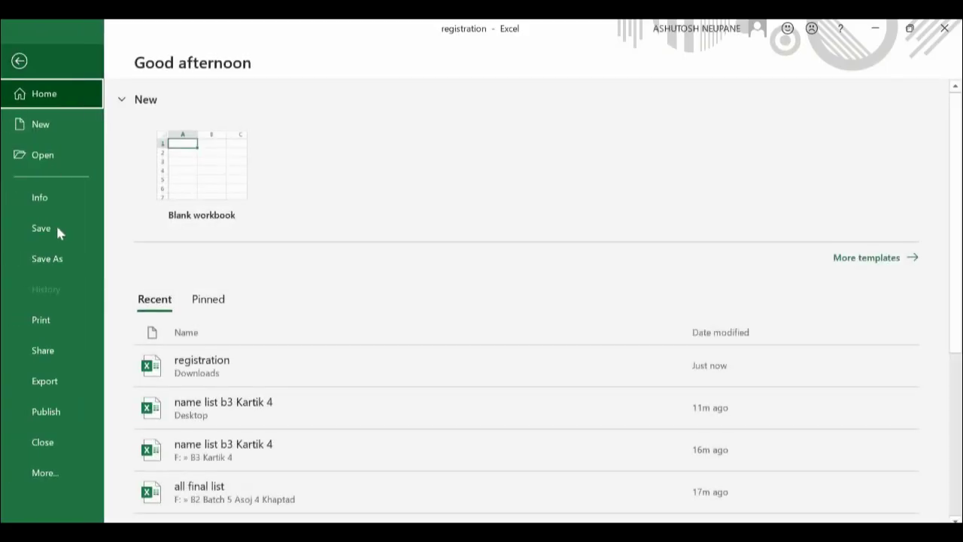
click(57, 230)
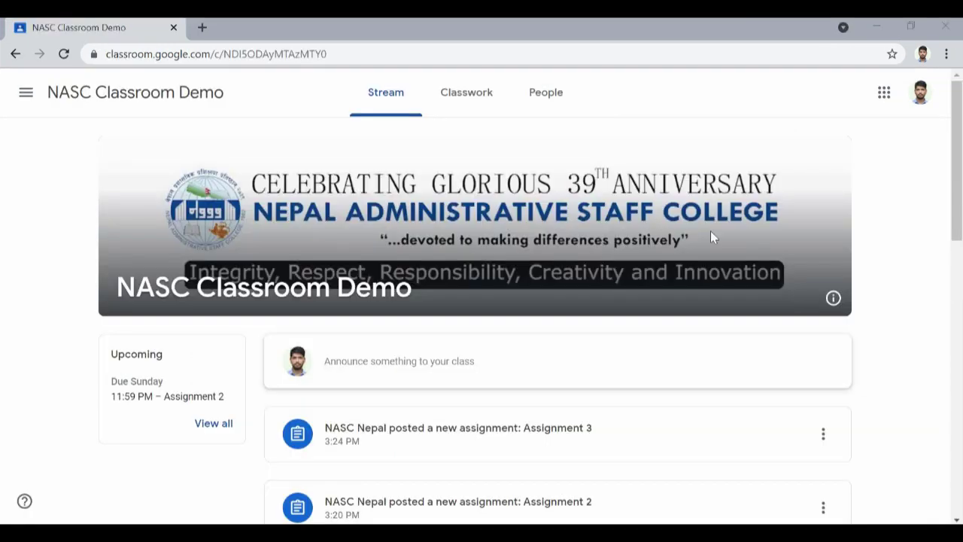
- Open the Assignment 2 question document from the Classwork list and start printing it
scroll(710, 233, down, 2)
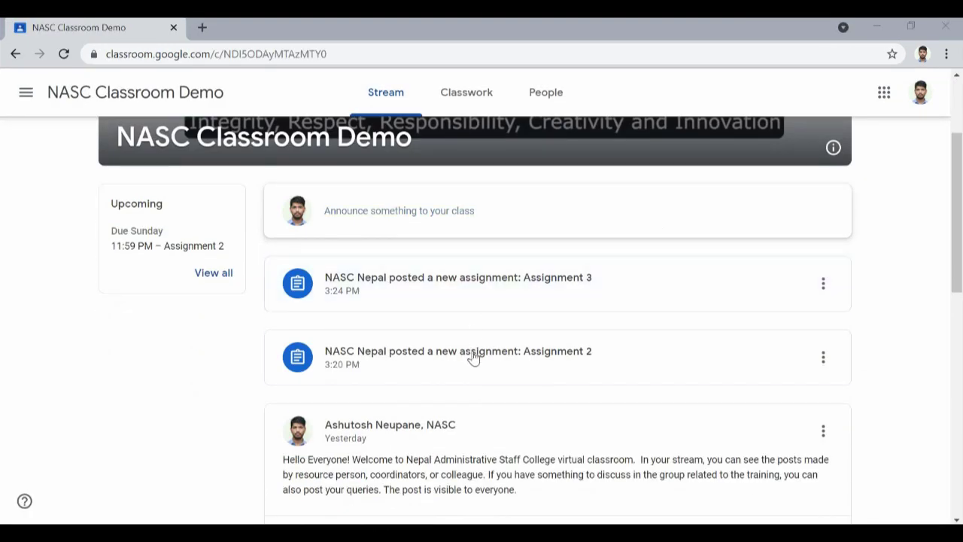
click(480, 102)
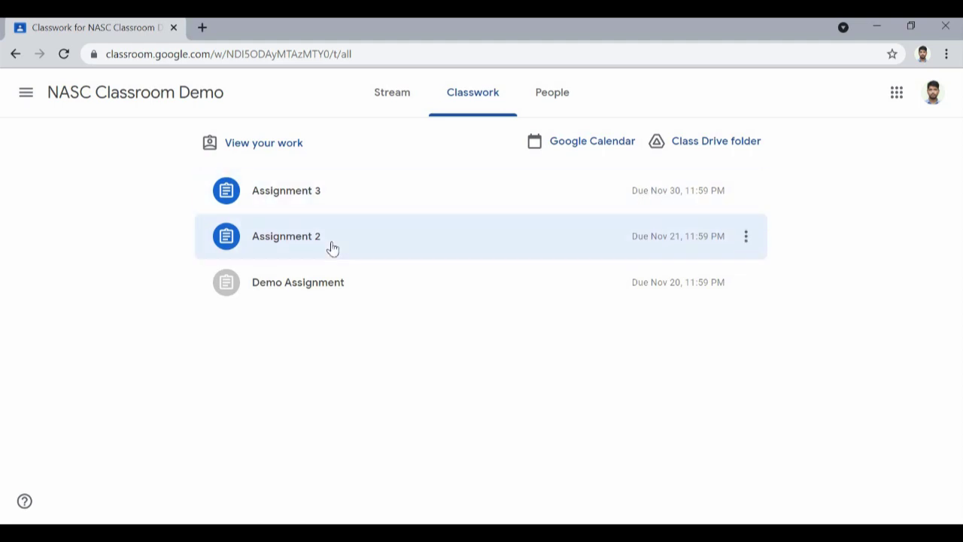
click(306, 241)
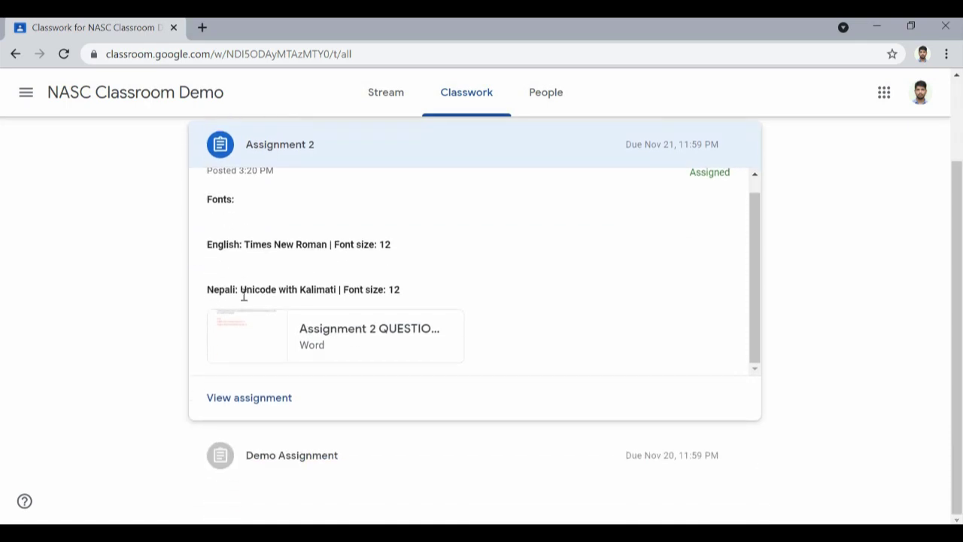
click(337, 340)
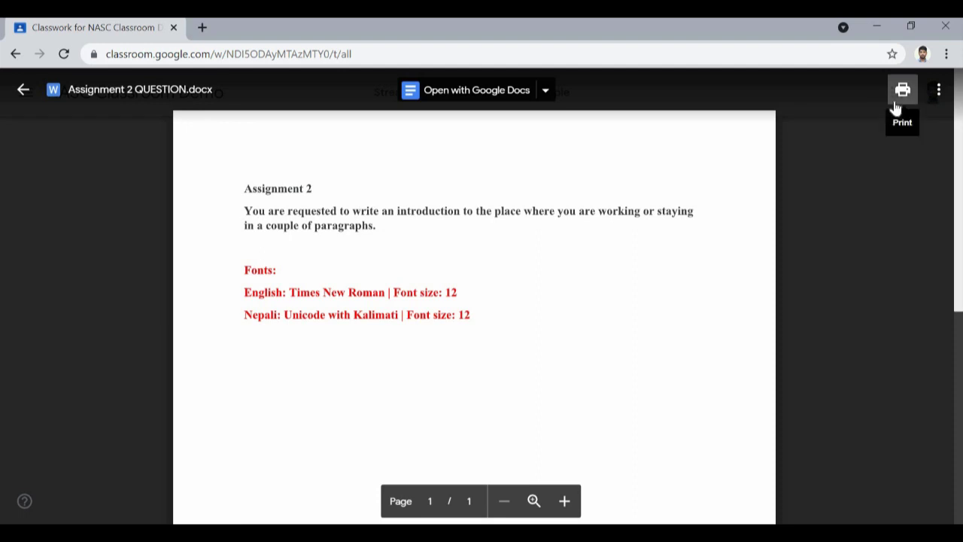
click(901, 92)
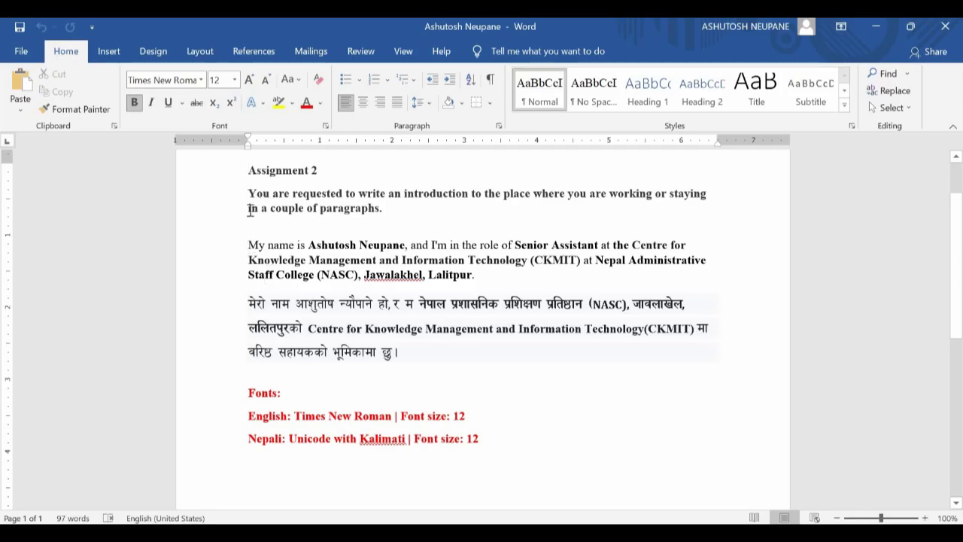
- Format the English introduction paragraph as Times New Roman, size 12
click(249, 244)
shift+click(477, 279)
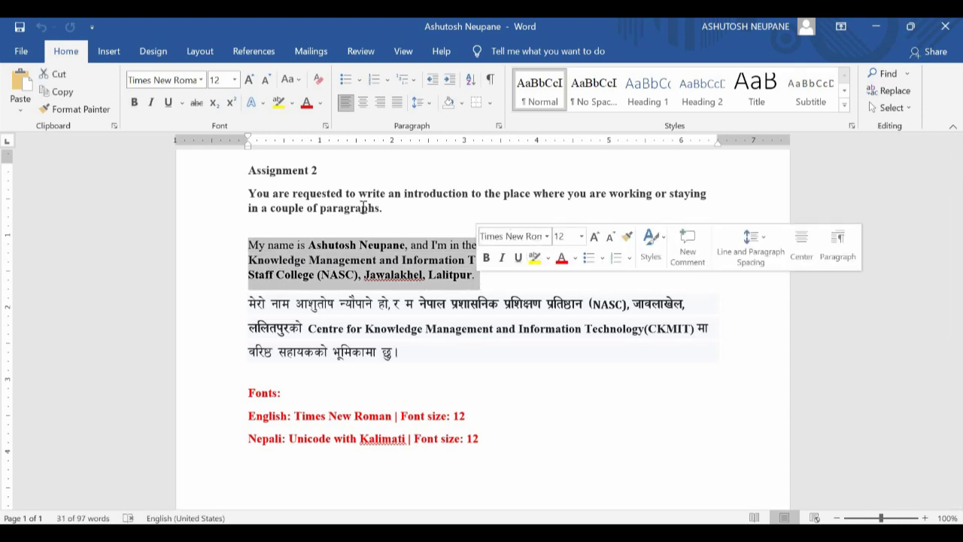
click(200, 80)
click(192, 209)
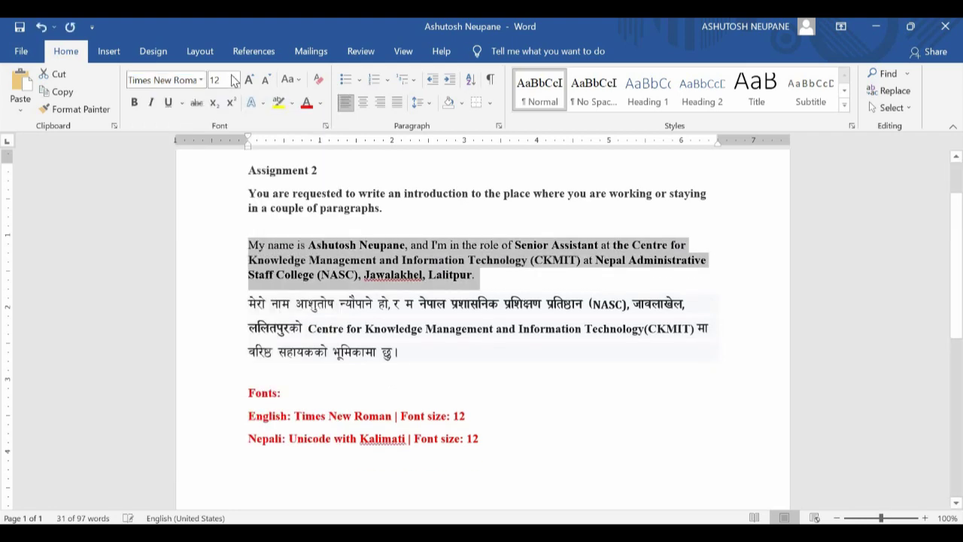
click(235, 81)
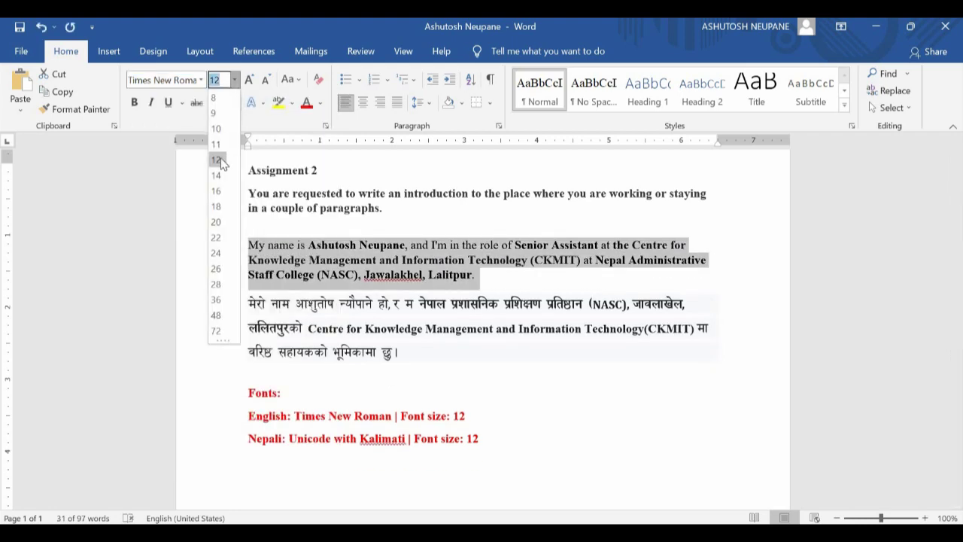
click(218, 158)
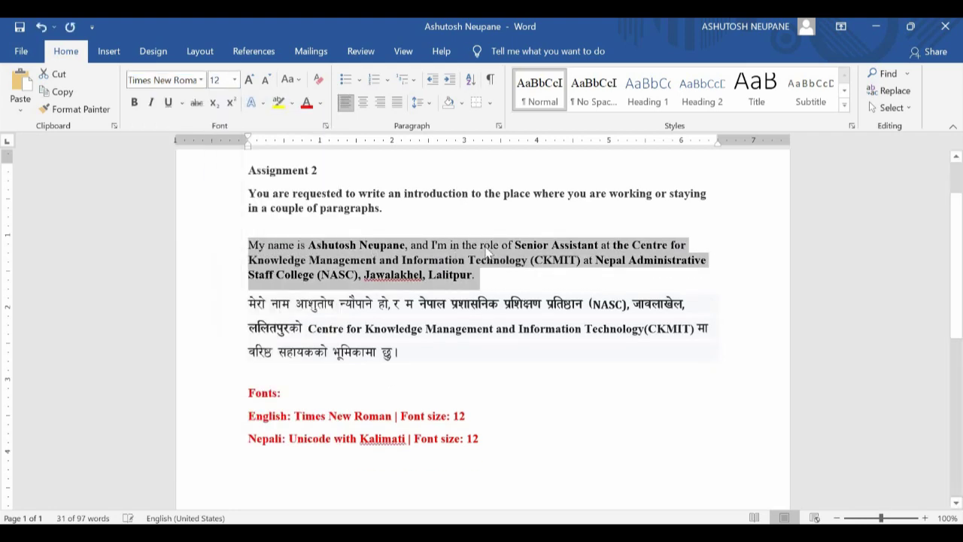
click(497, 283)
- Set the opening lines of the Nepali paragraph in the Kalimati font
scroll(497, 280, down, 2)
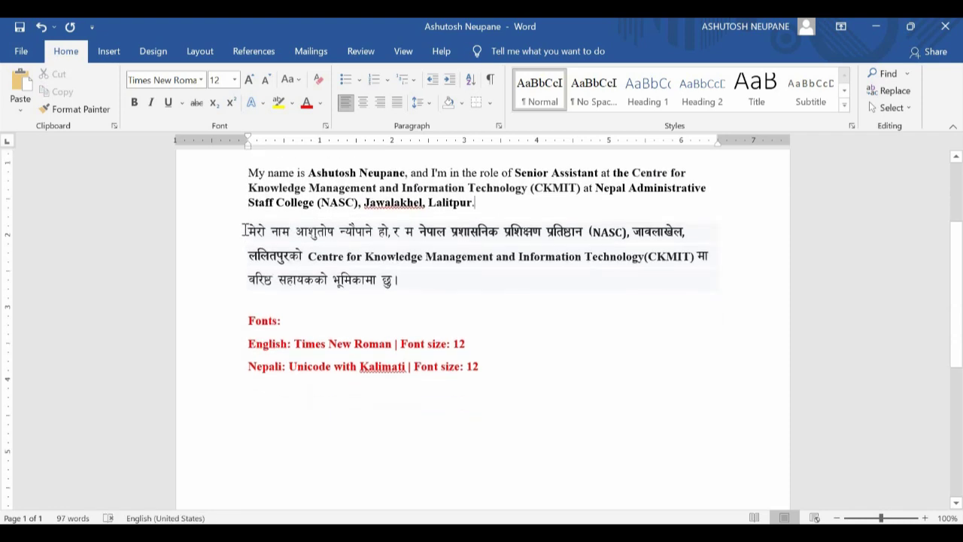
drag(279, 251, 252, 229)
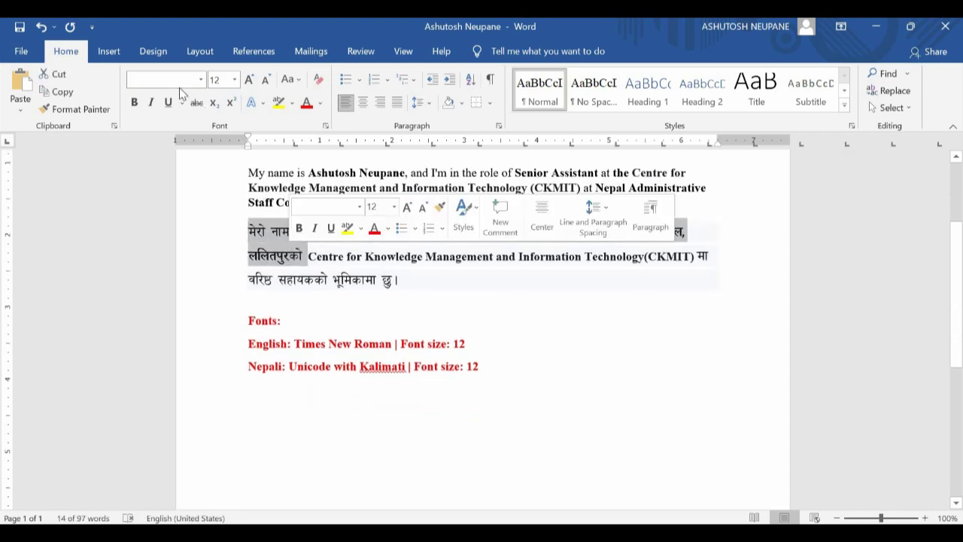
click(161, 77)
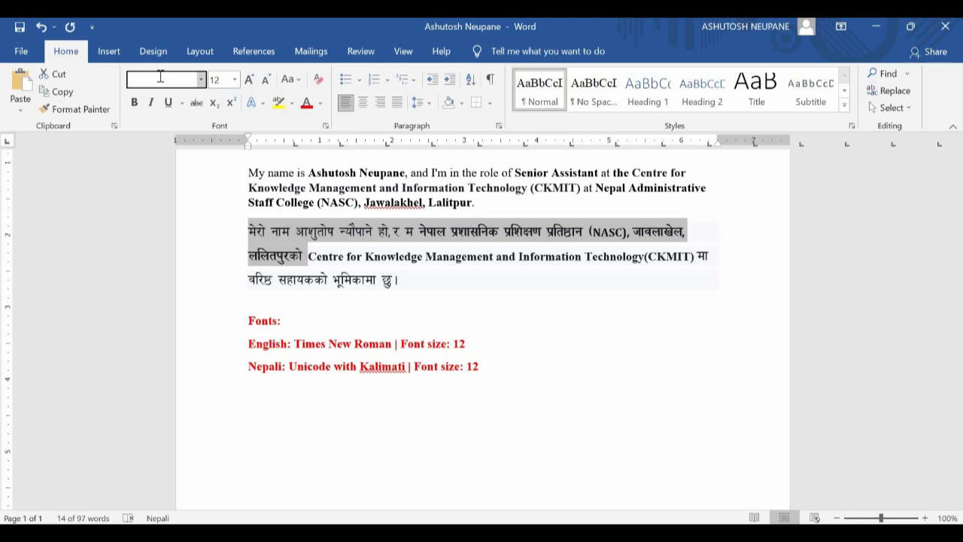
text(Kalimati)
key(Return)
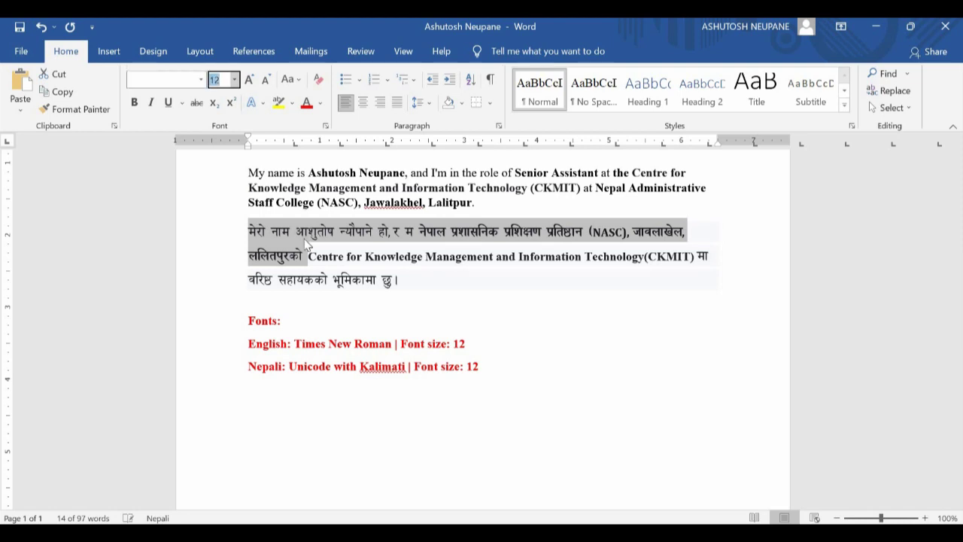
click(295, 237)
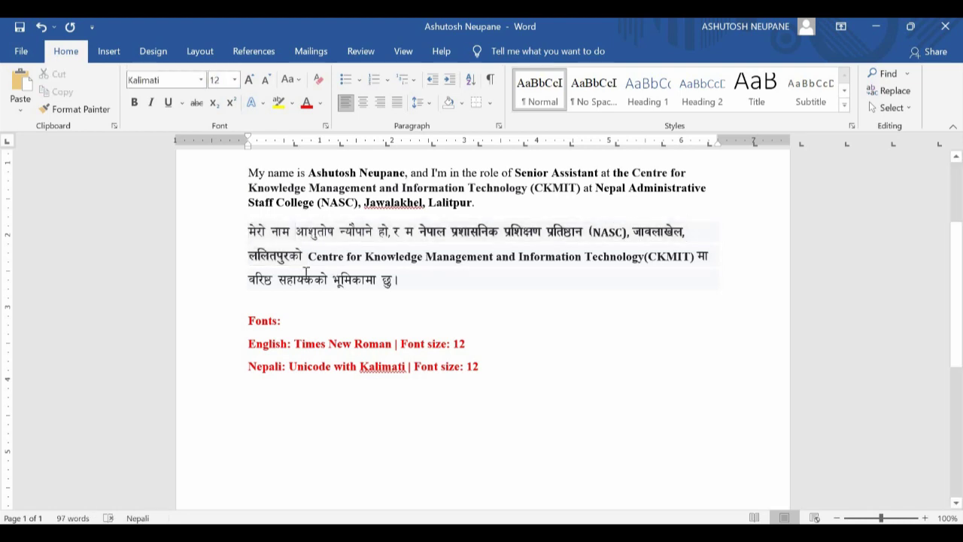
scroll(300, 268, up, 3)
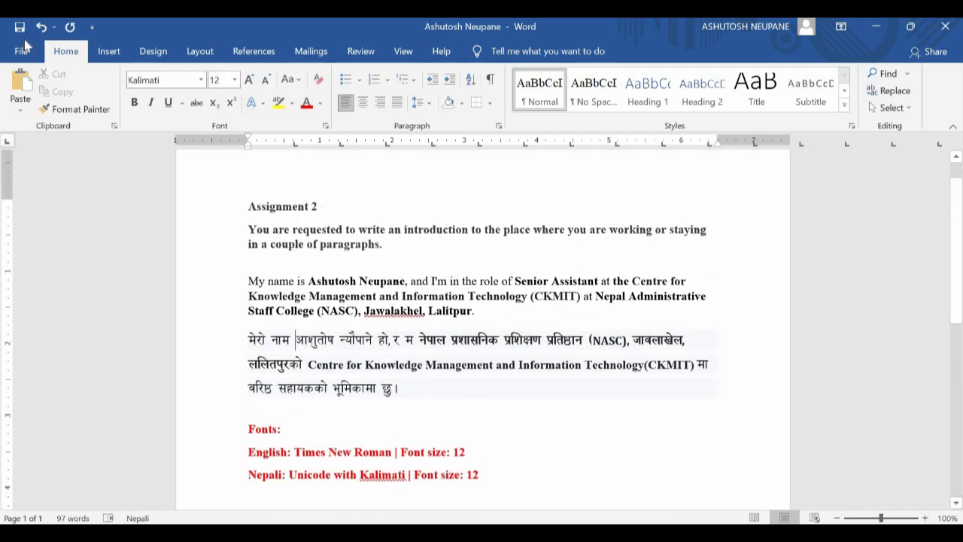
click(22, 53)
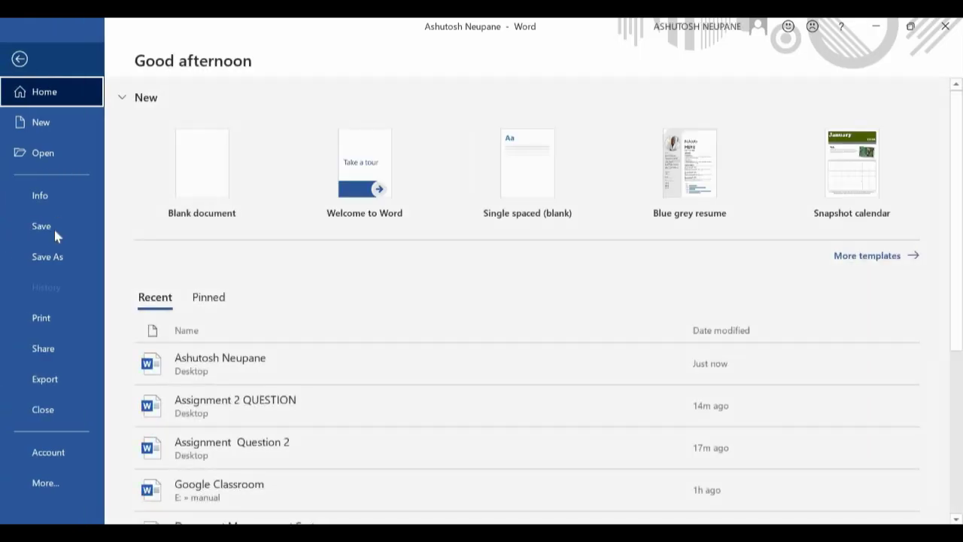
- Save the assignment to the Desktop as a PDF named after the student
click(53, 261)
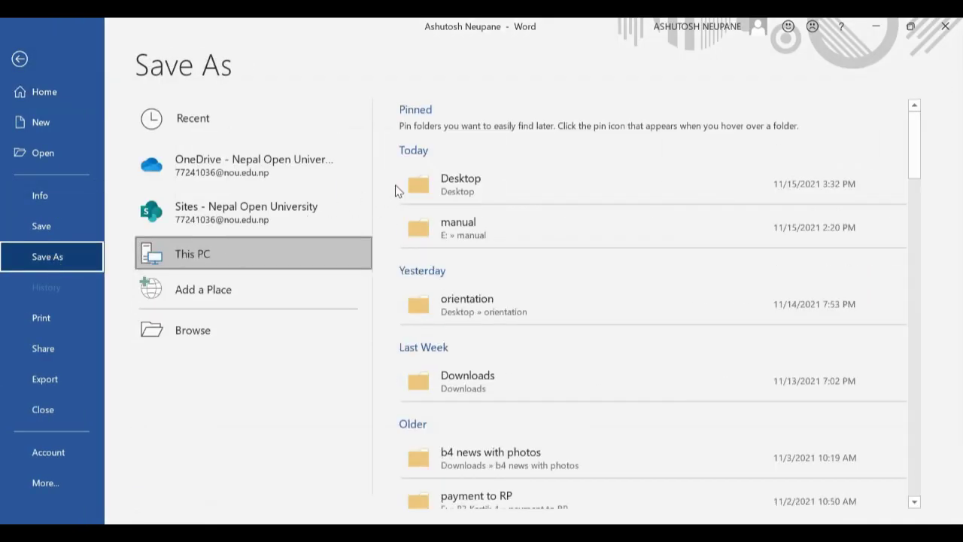
click(453, 191)
text(Ash)
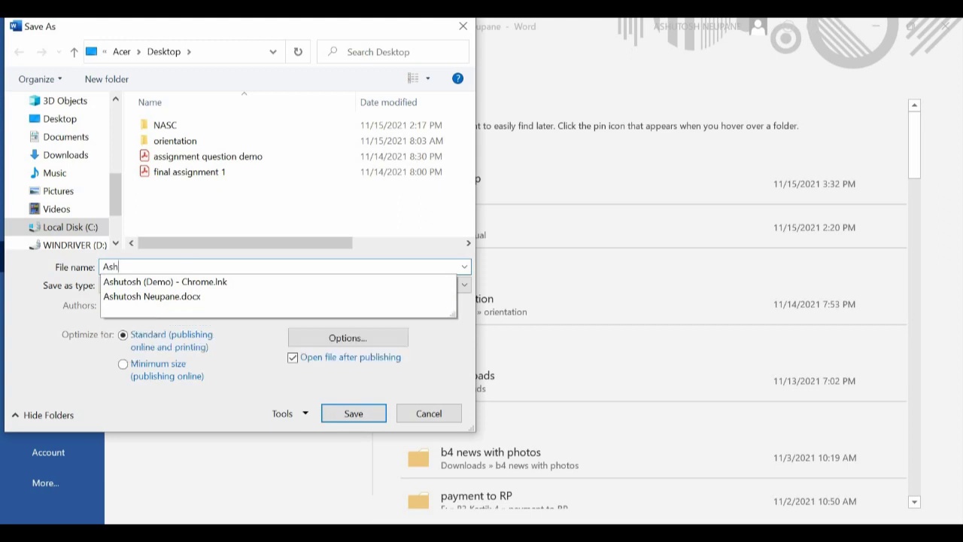
text(utosh Neu)
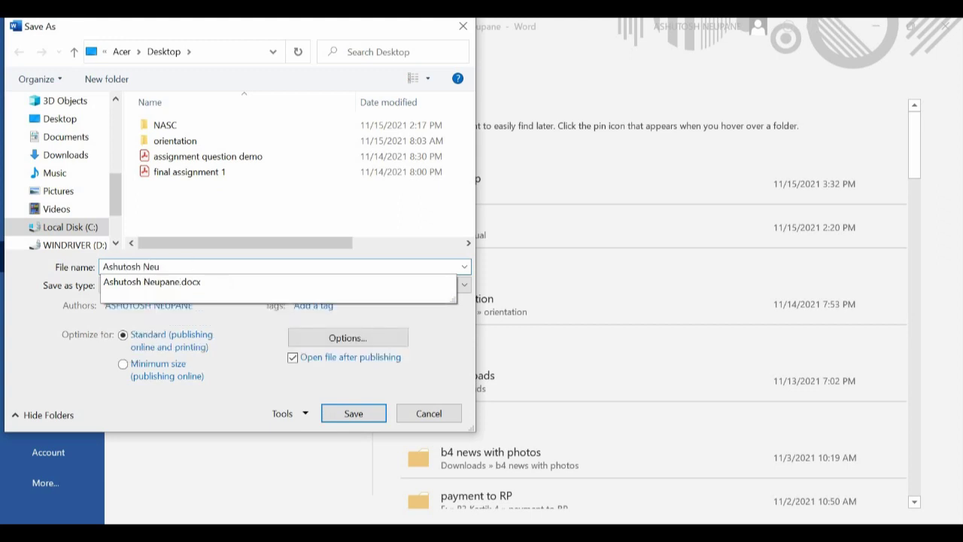
text(pane)
click(301, 285)
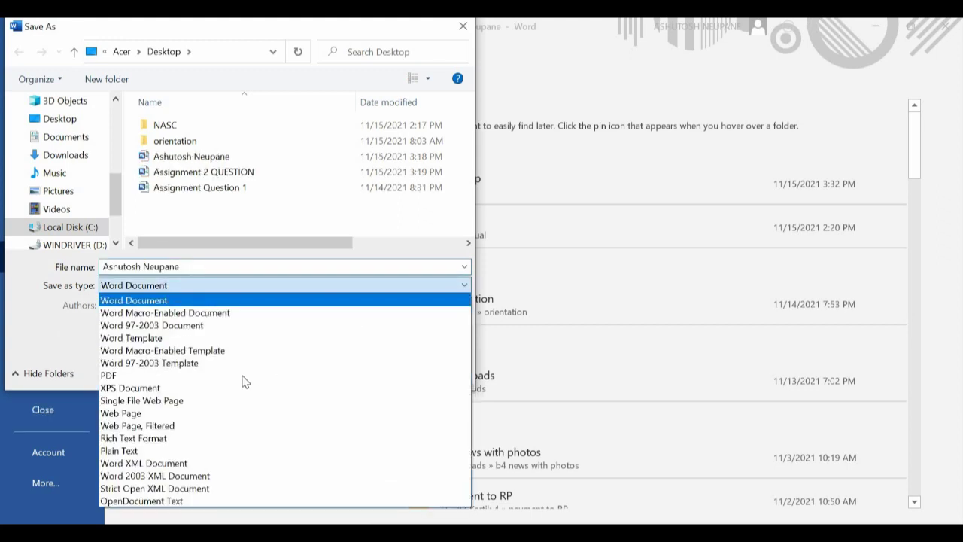
scroll(242, 382, down, 2)
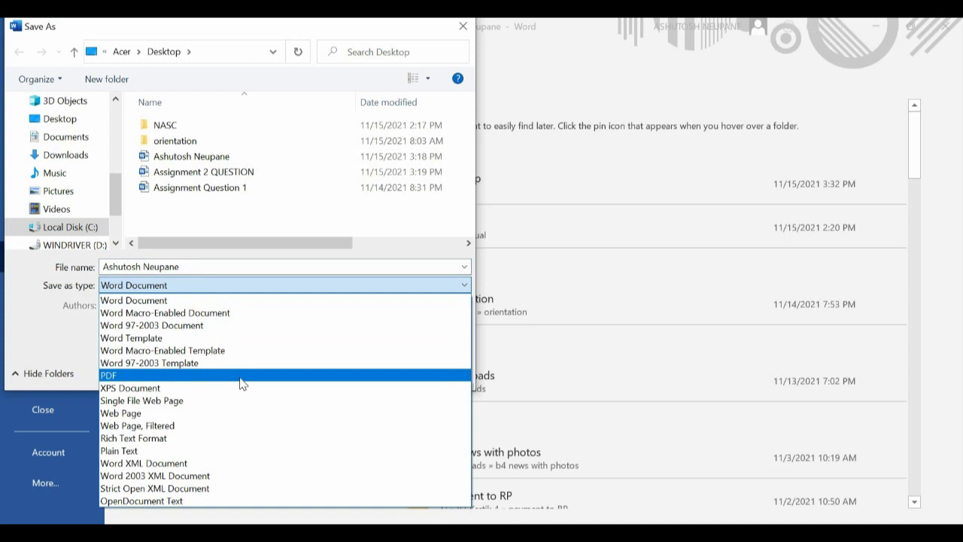
click(240, 381)
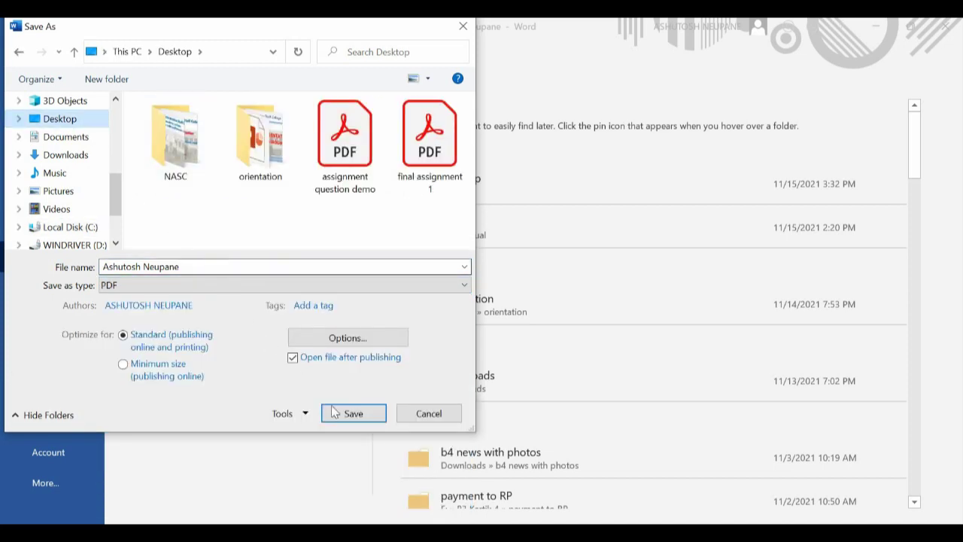
click(358, 418)
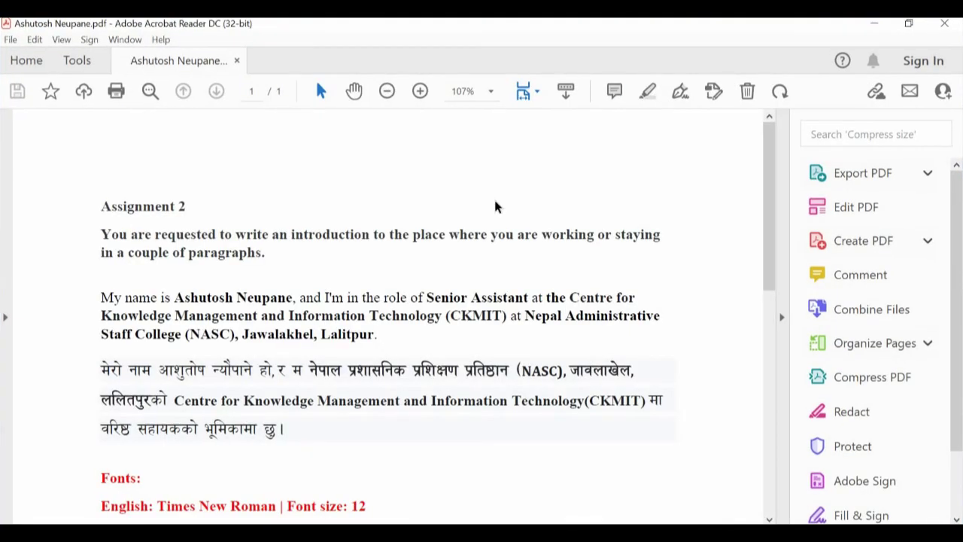
- Review the PDF in Acrobat Reader, then return to the class's Classwork list
scroll(496, 211, down, 3)
scroll(496, 211, down, 2)
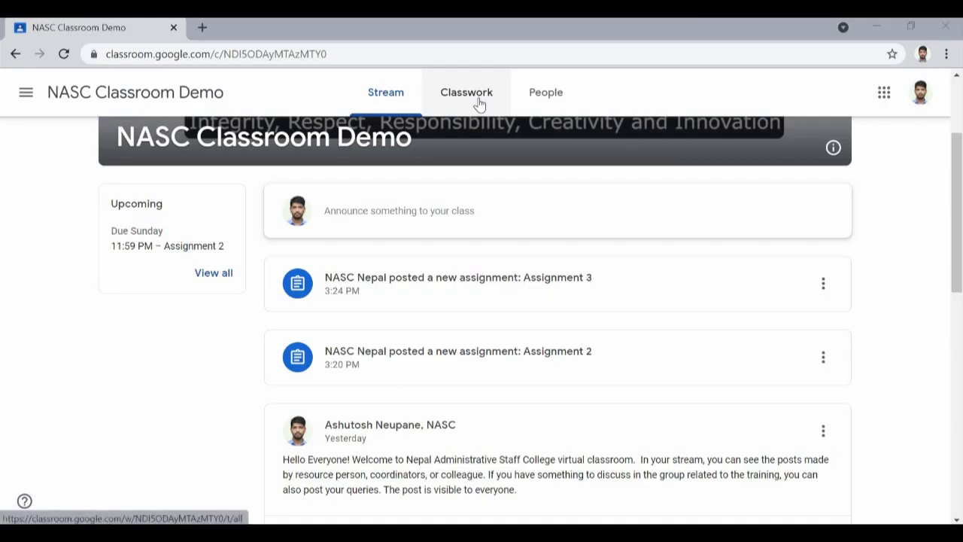
click(479, 103)
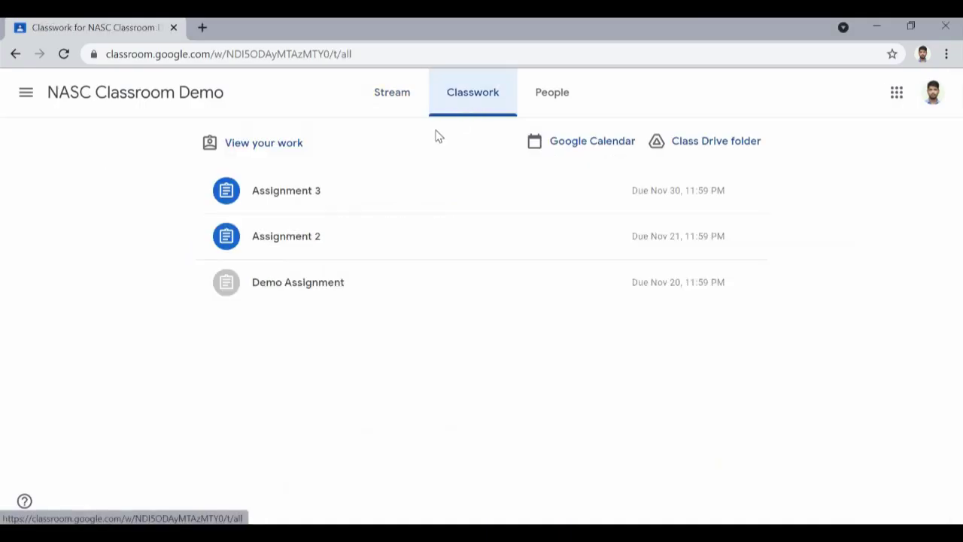
- Expand Assignment 2 on the Classwork list and open its 100-point details page
click(308, 243)
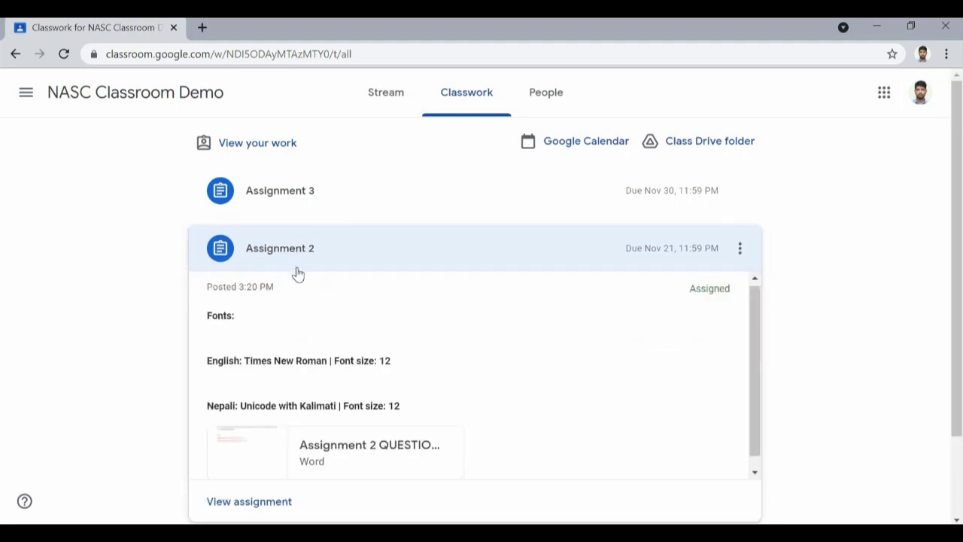
scroll(957, 306, down, 1)
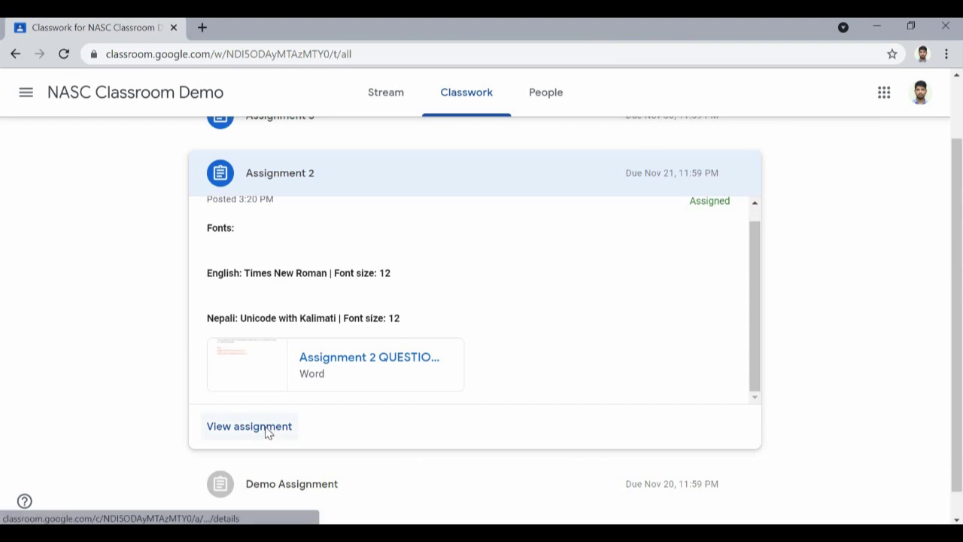
click(249, 426)
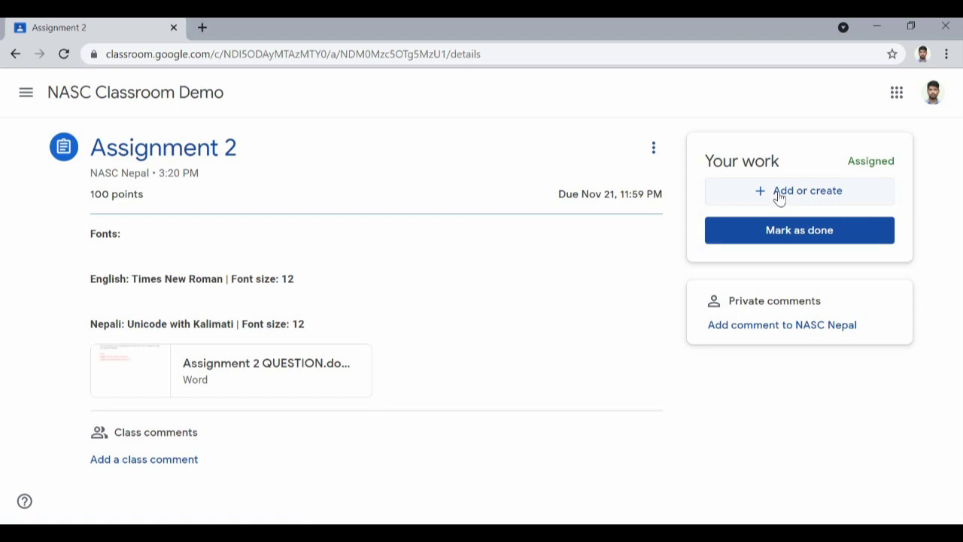
- Upload the PDF answer from the Desktop via Add or create > File as Assignment 2 work
click(779, 196)
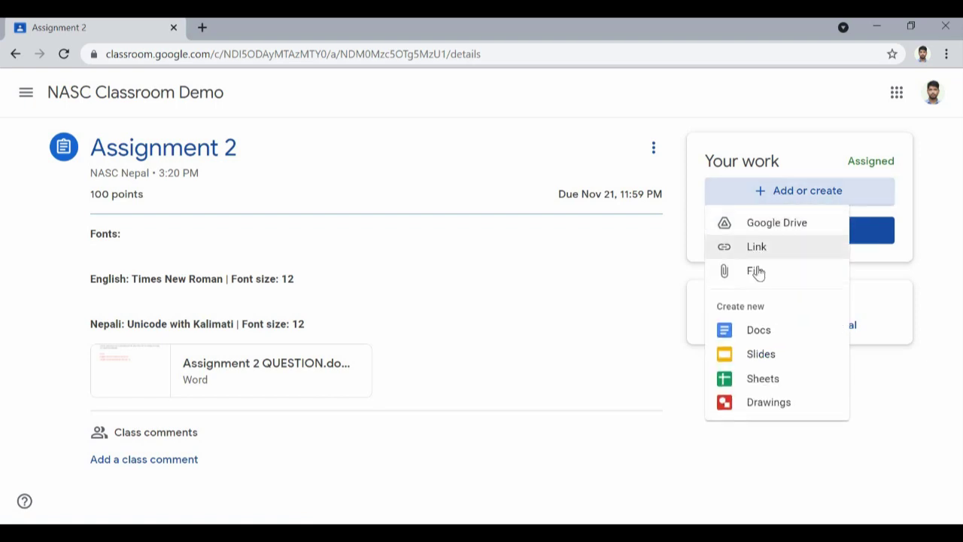
click(757, 272)
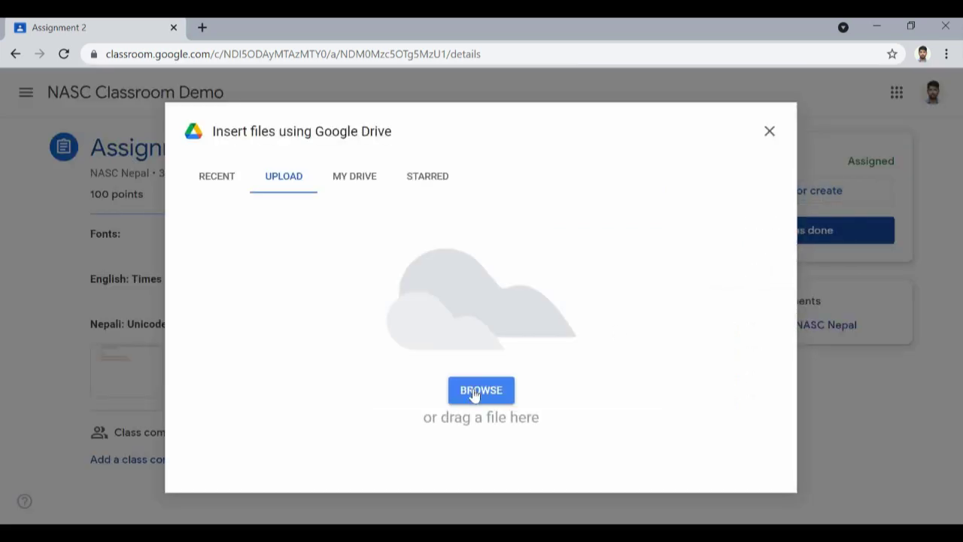
click(473, 392)
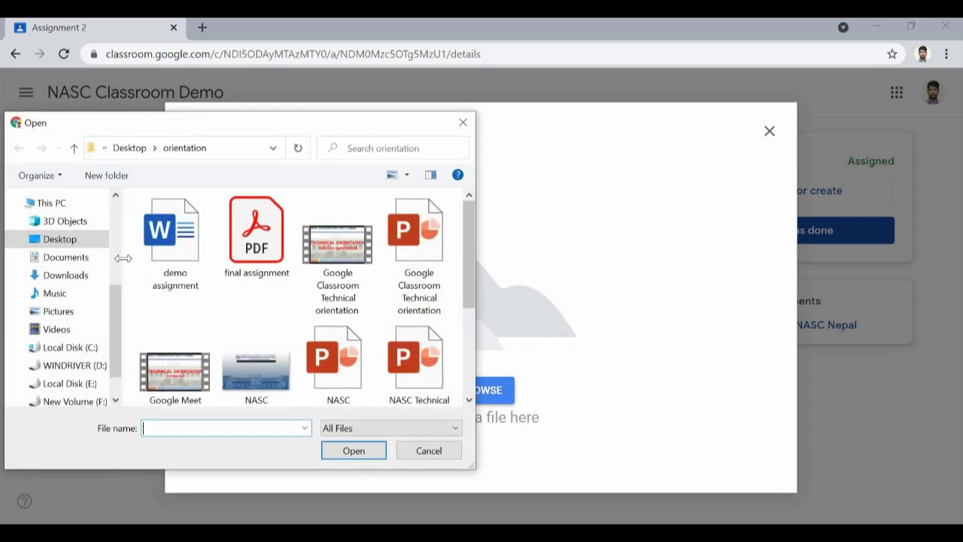
click(74, 247)
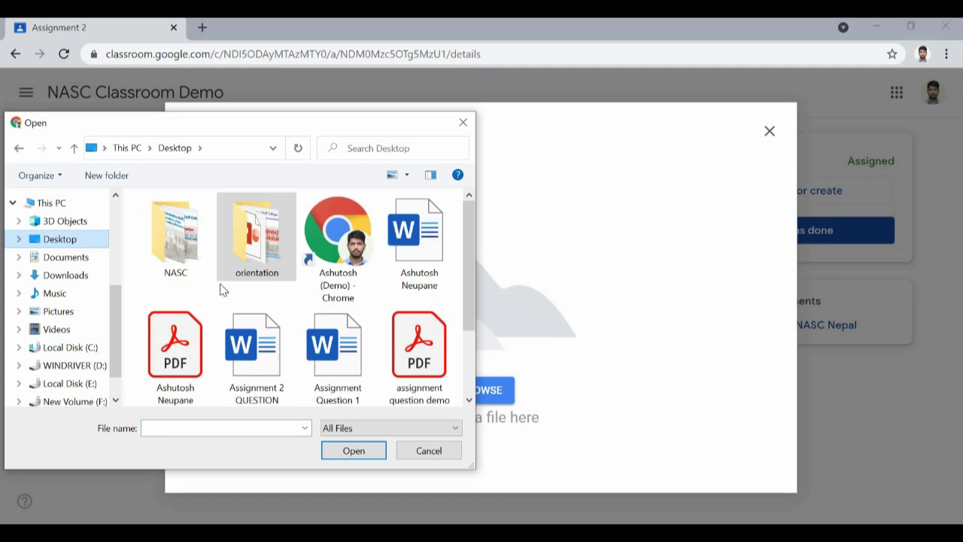
scroll(209, 316, down, 2)
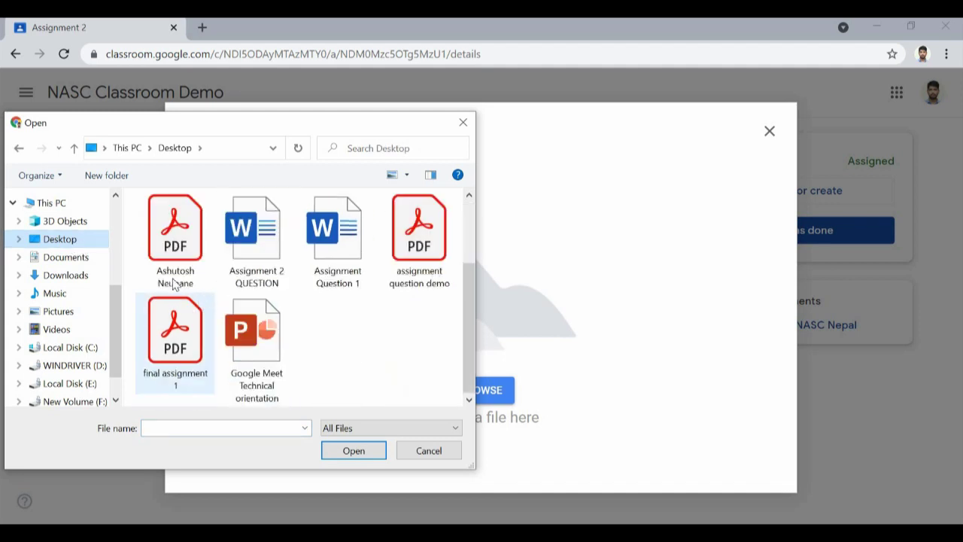
click(170, 248)
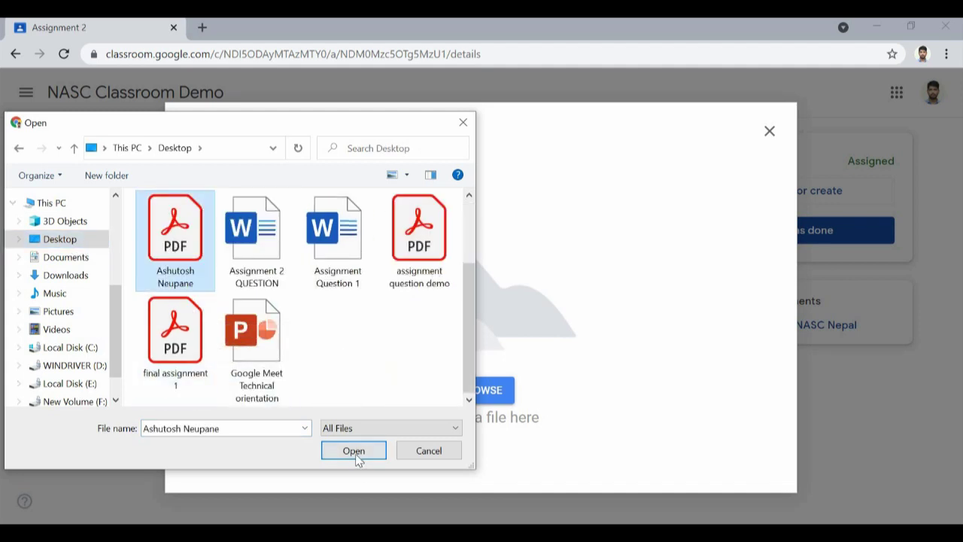
click(354, 452)
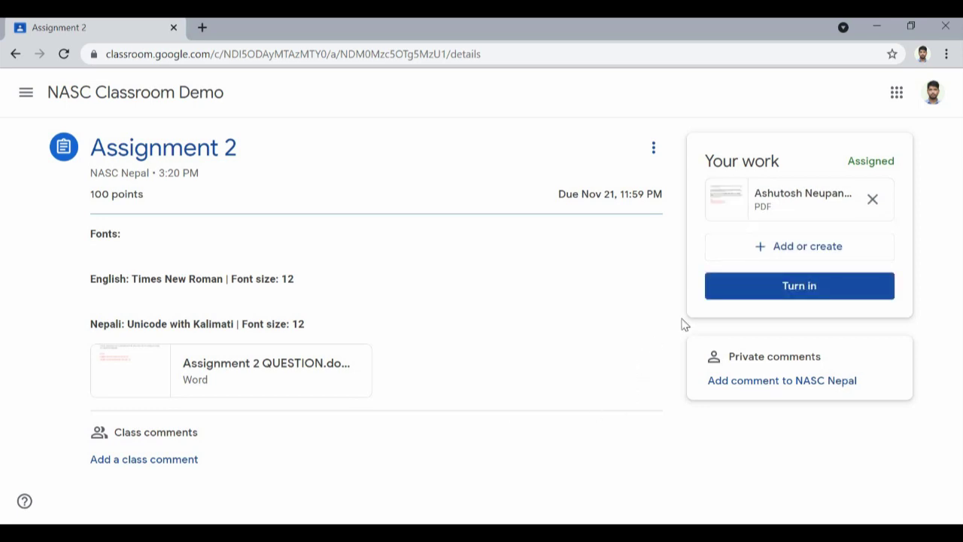
- Turn in the attached PDF for Assignment 2 and confirm the submission
click(811, 291)
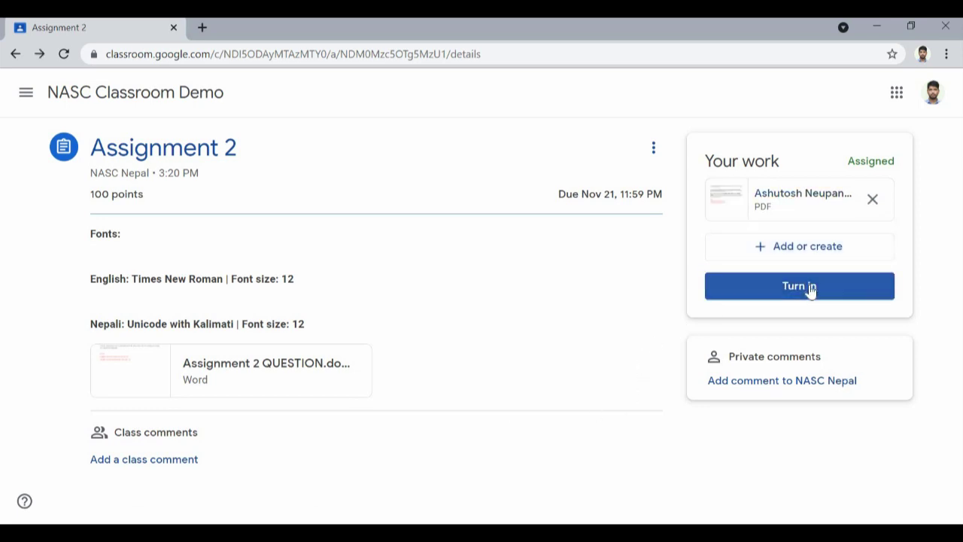
click(811, 291)
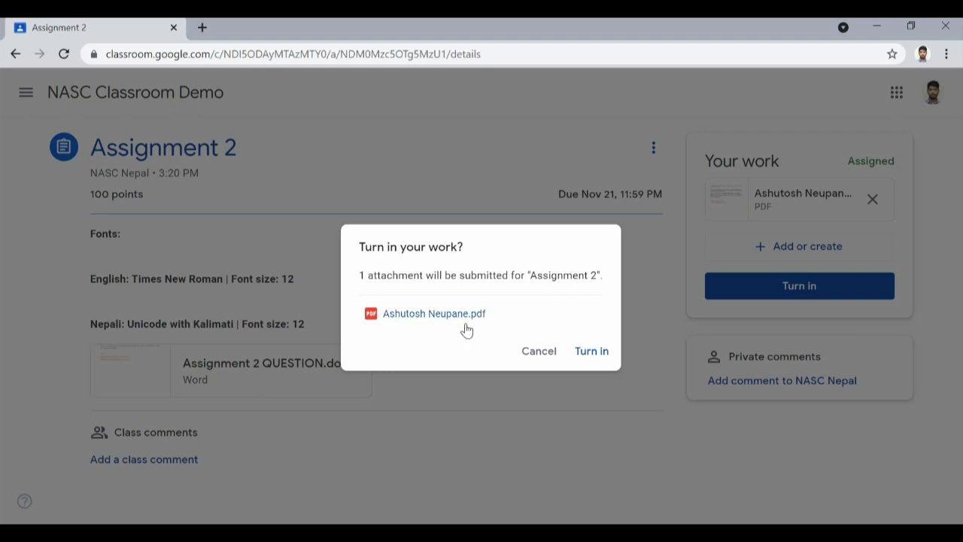
click(592, 351)
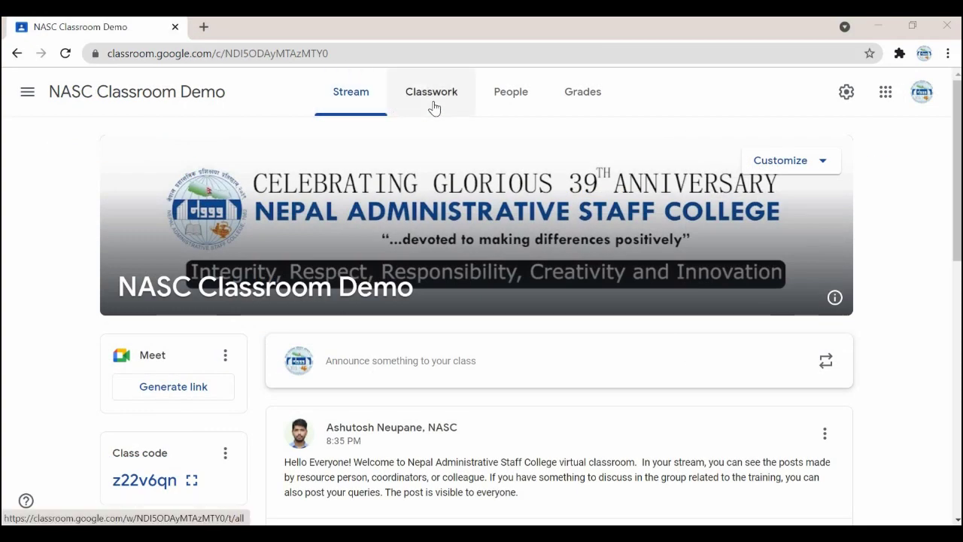
- Show the People tab listing the class's teachers and students
click(509, 100)
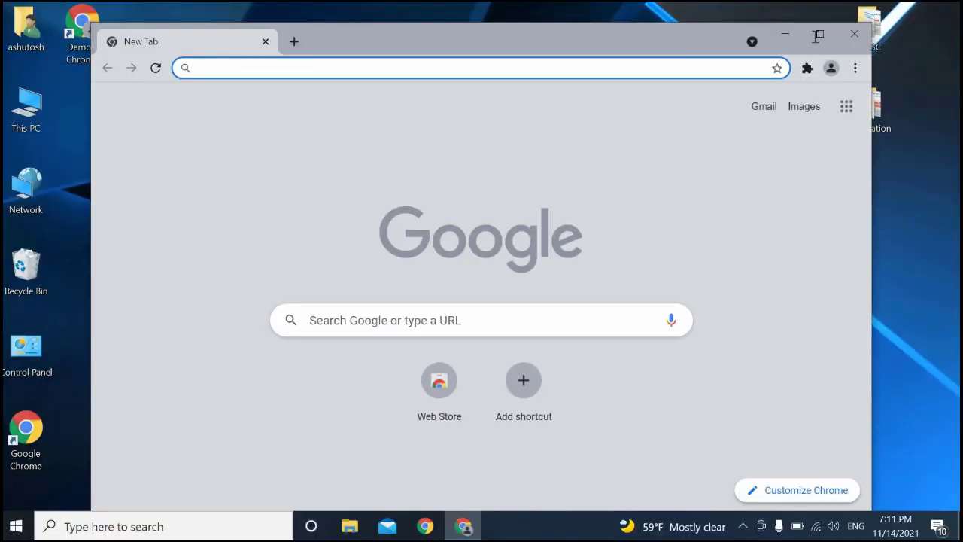
- Maximize Chrome and load dms.nasc.org.np
click(819, 35)
text(dm)
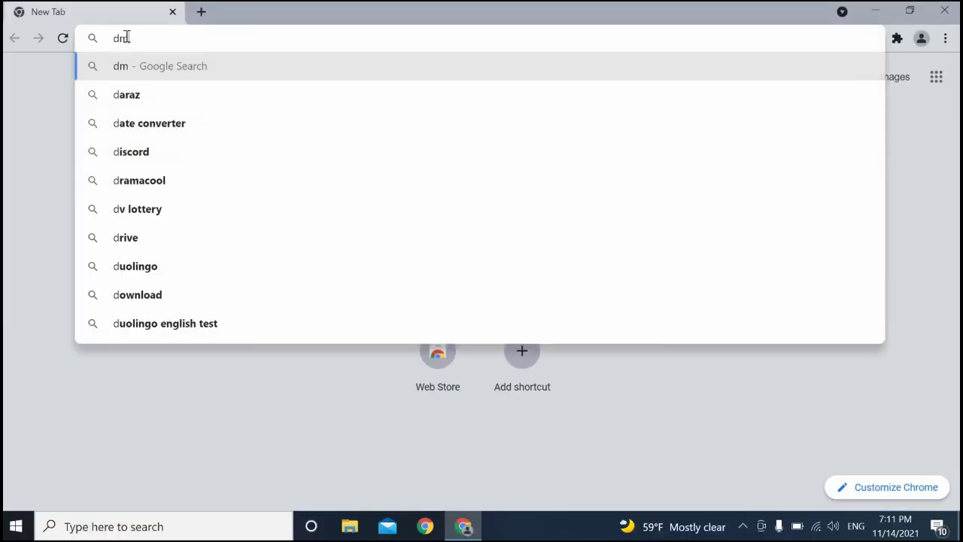
text(s.n)
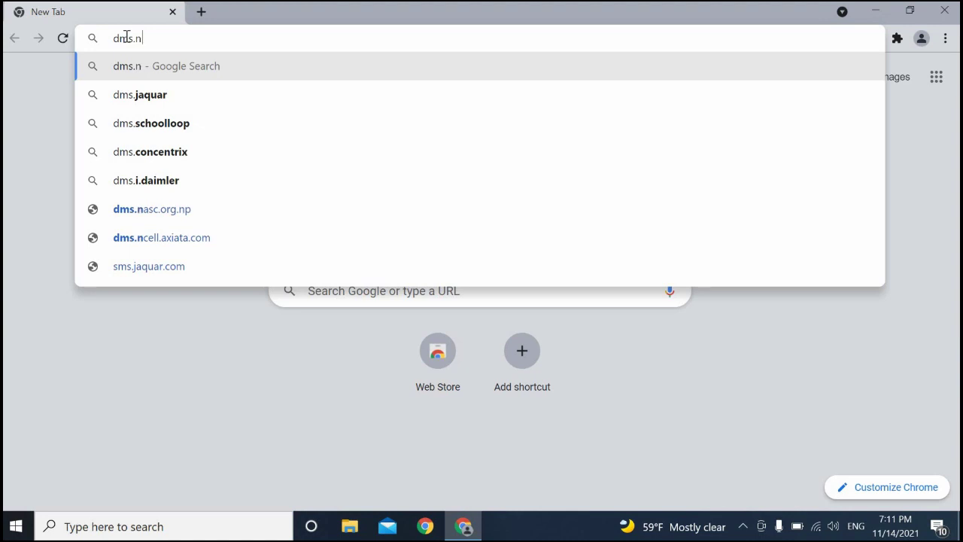
text(asc.org.)
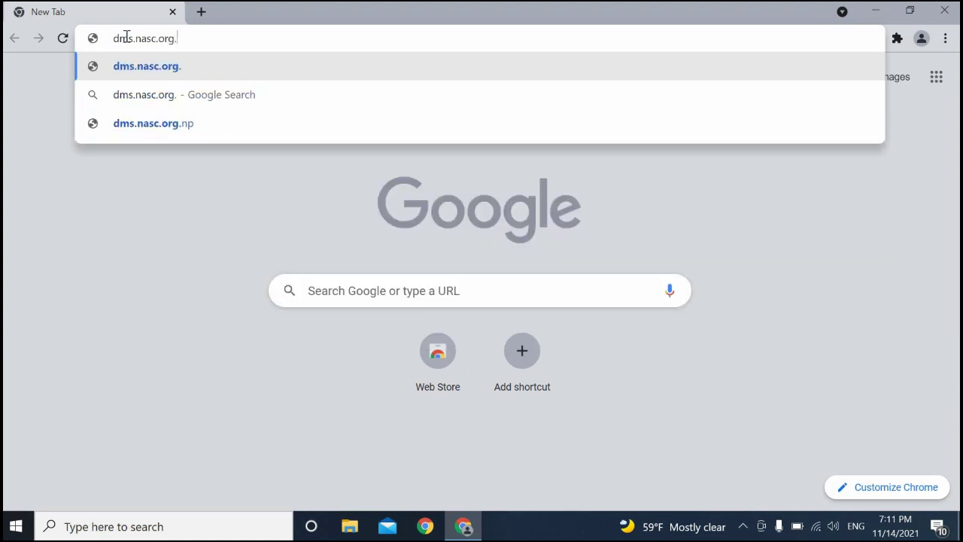
text(np)
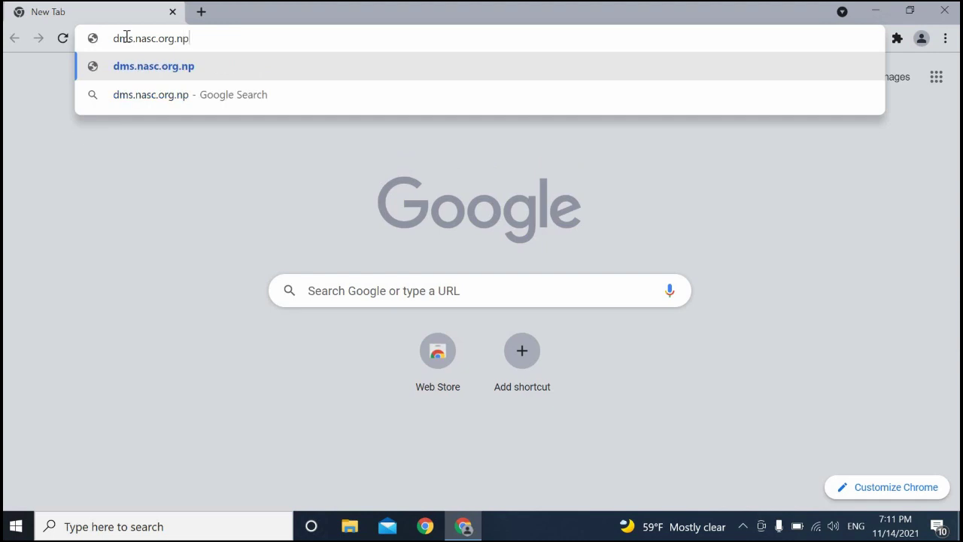
key(Return)
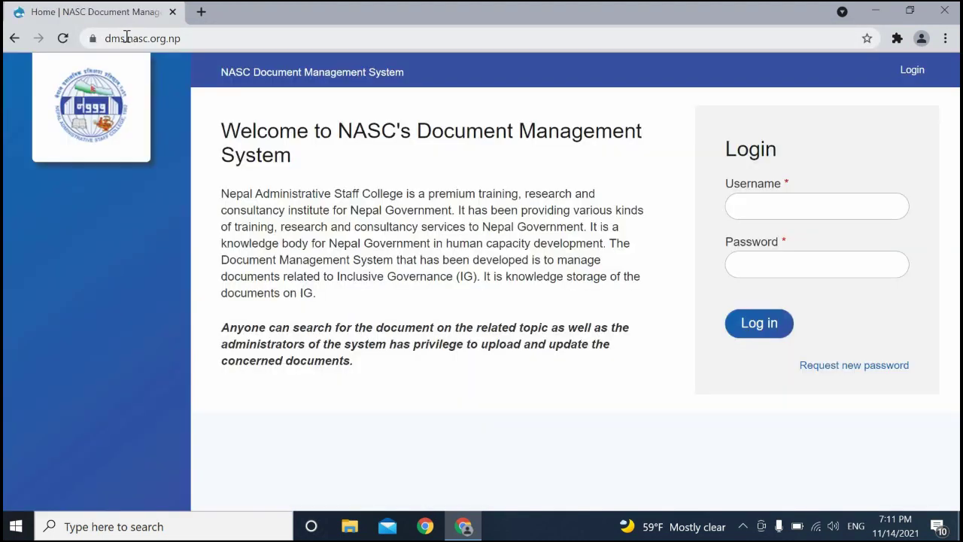
- Sign in with the saved autofill username and the account password
click(741, 211)
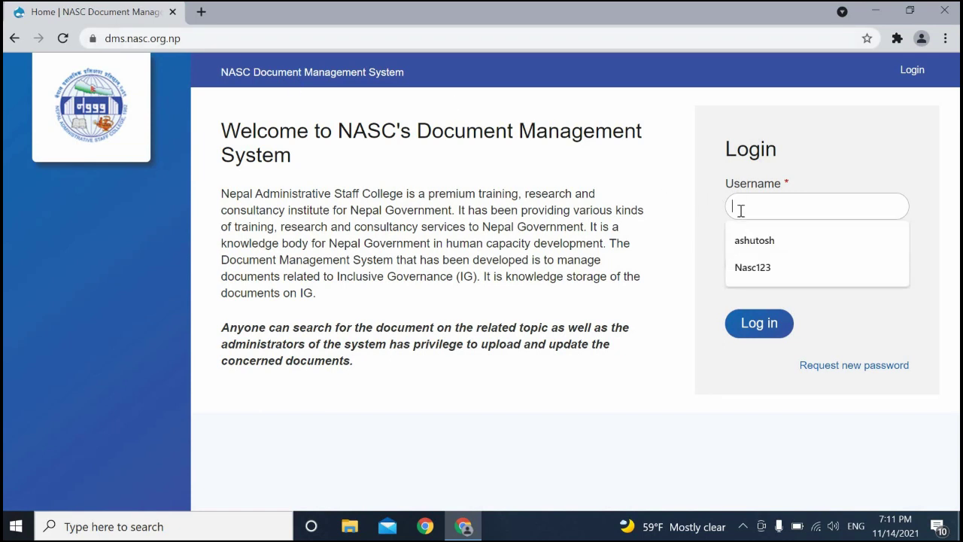
click(768, 265)
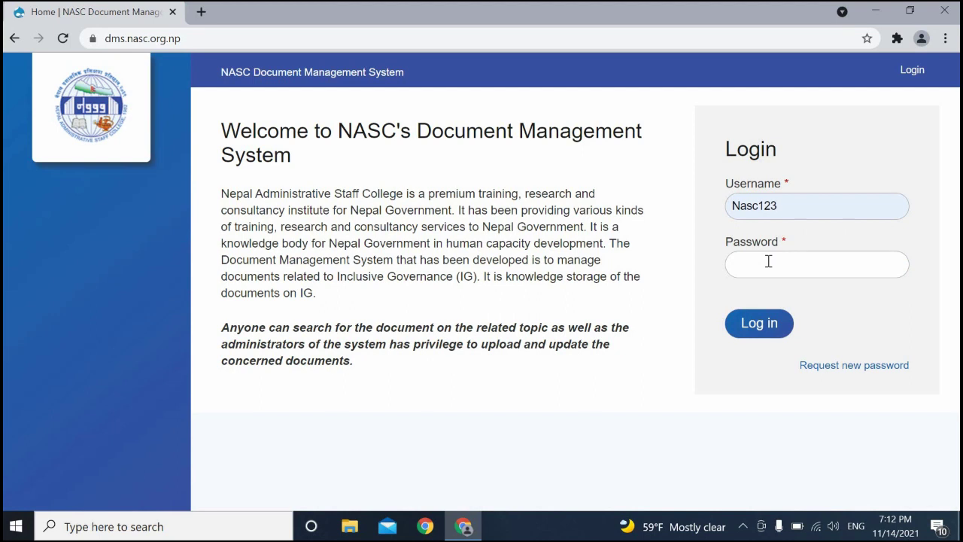
text(*******)
click(760, 323)
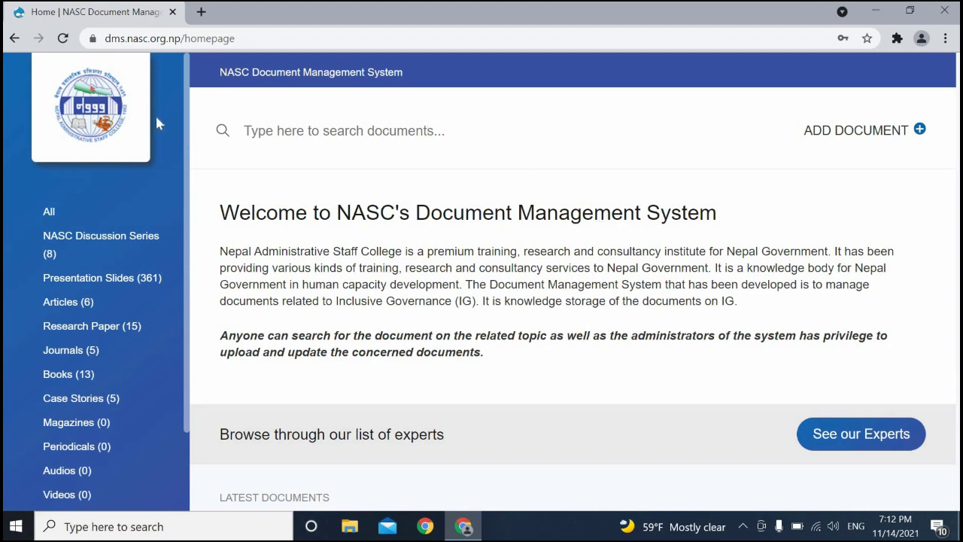
scroll(155, 122, down, 2)
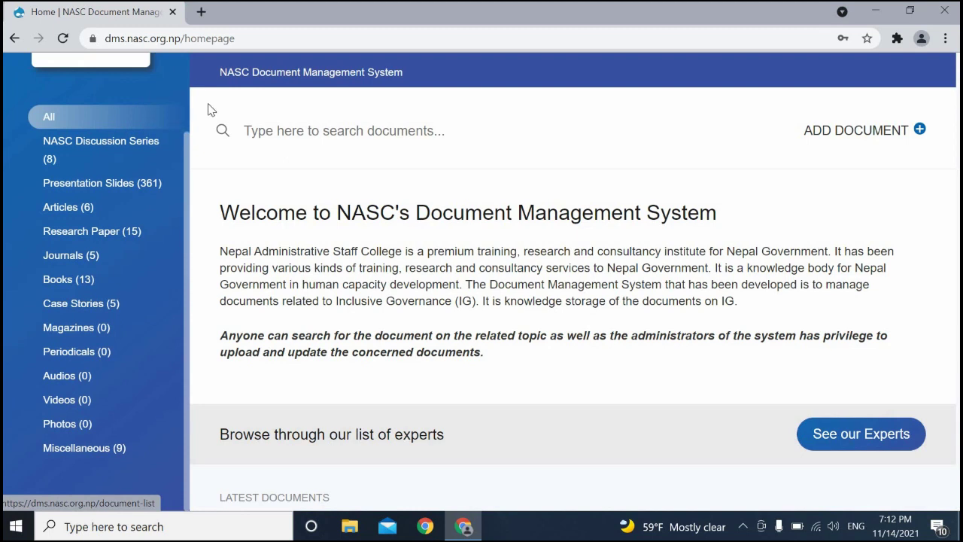
scroll(344, 117, down, 5)
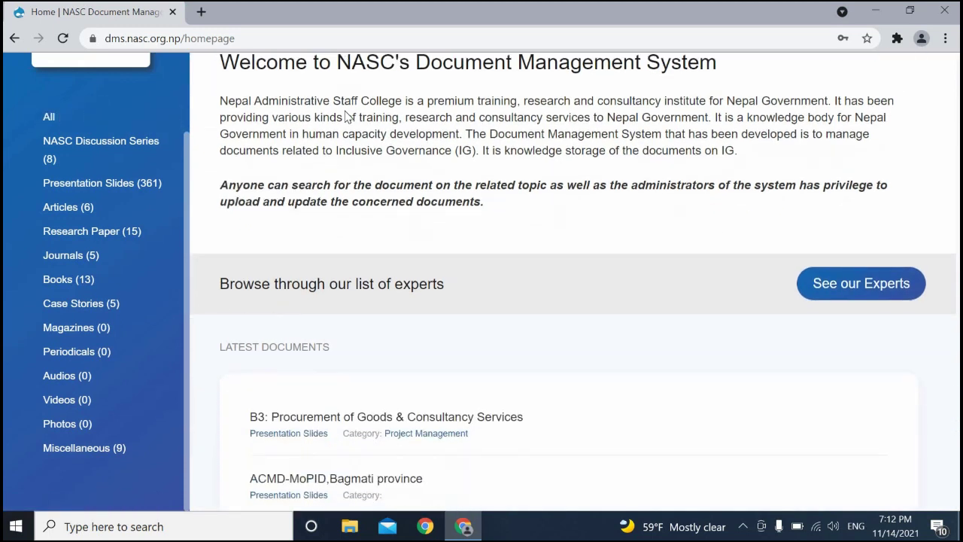
scroll(345, 117, down, 1)
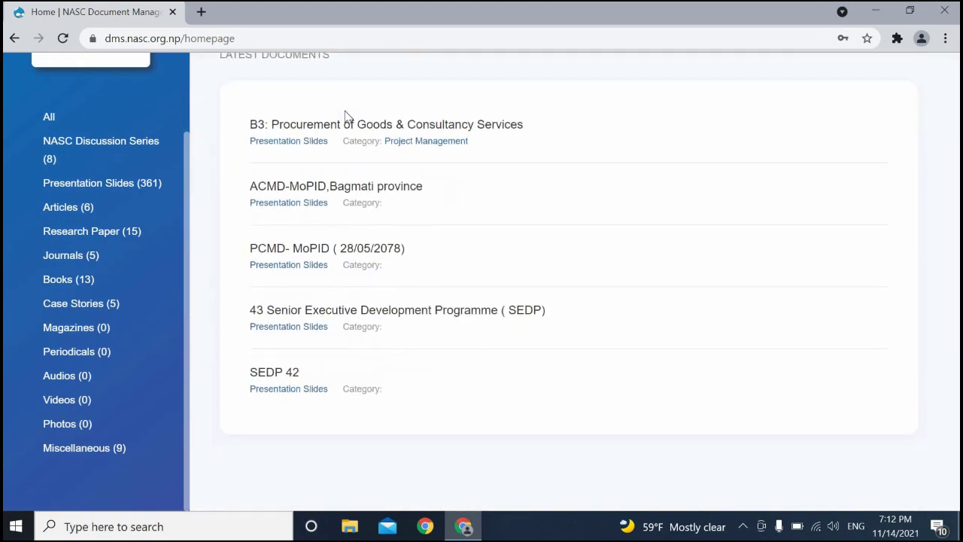
scroll(345, 117, up, 3)
scroll(345, 117, up, 3)
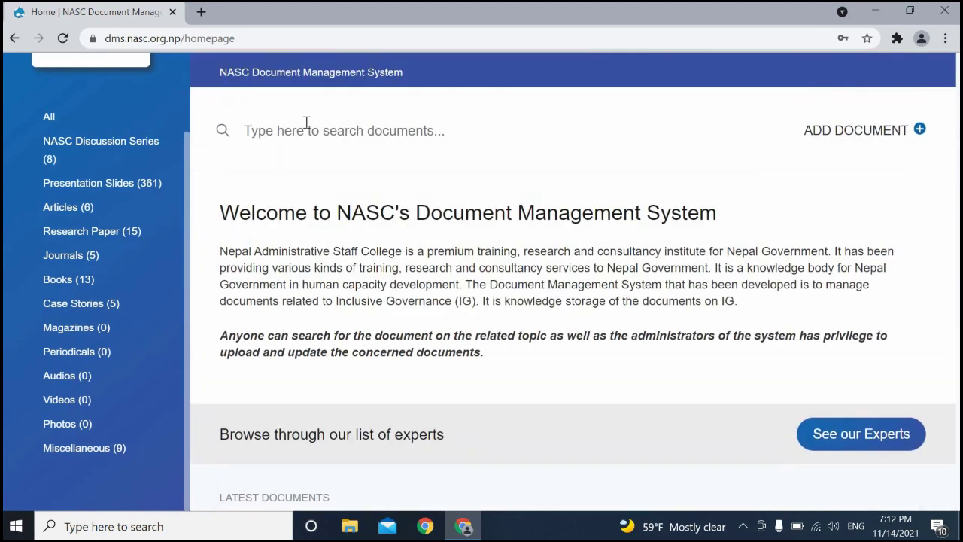
- From the Presentation Slides (361) category, open 'B3: Procurement of Goods & Consultancy Services' to view its slide files
click(136, 186)
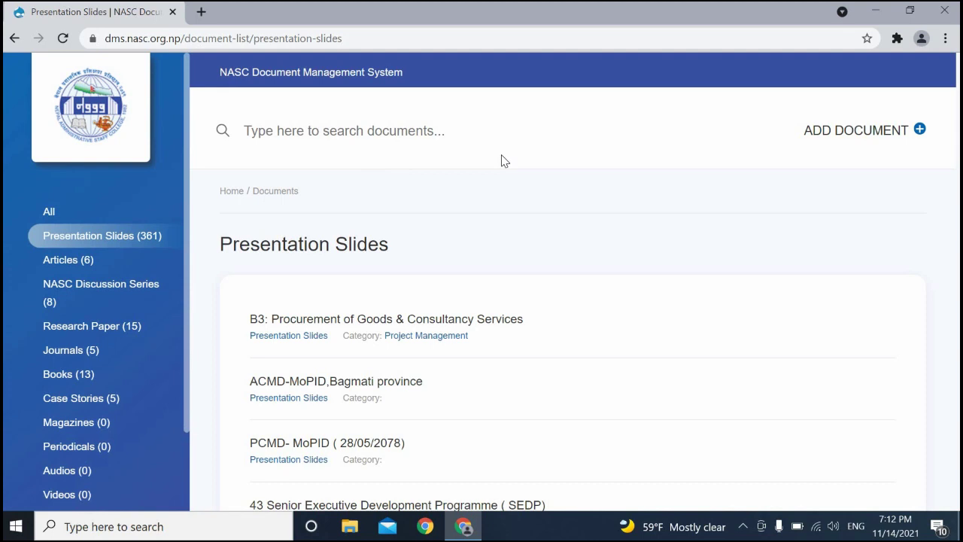
scroll(505, 161, down, 1)
scroll(497, 164, down, 1)
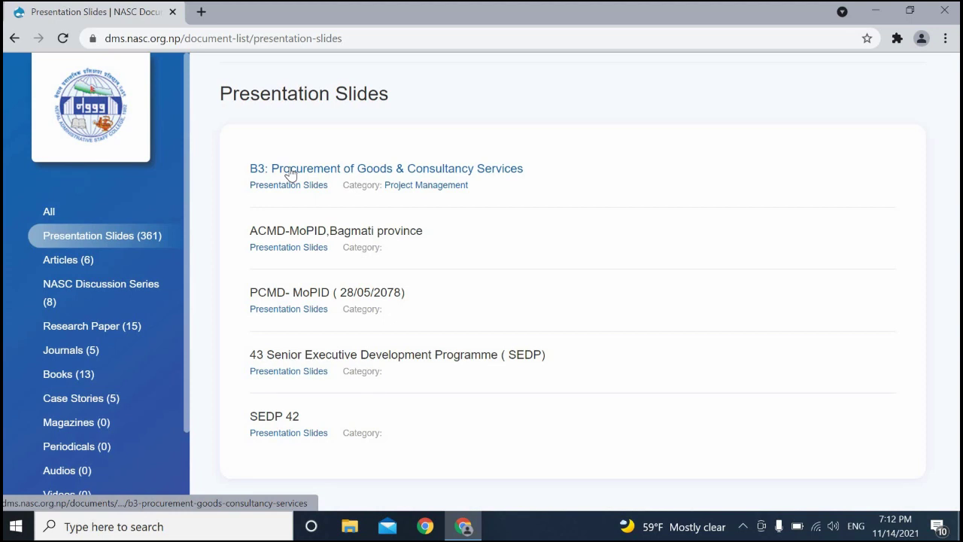
click(290, 174)
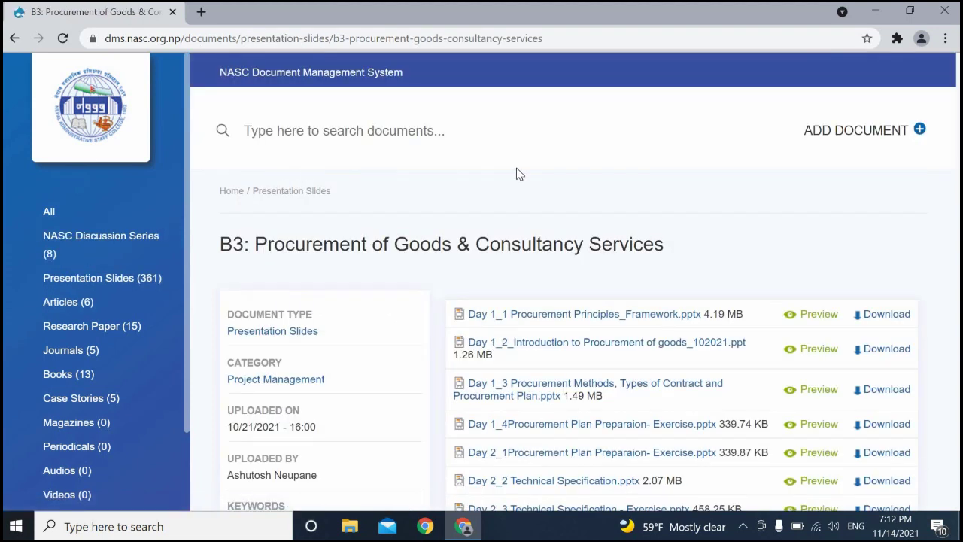
scroll(517, 174, down, 1)
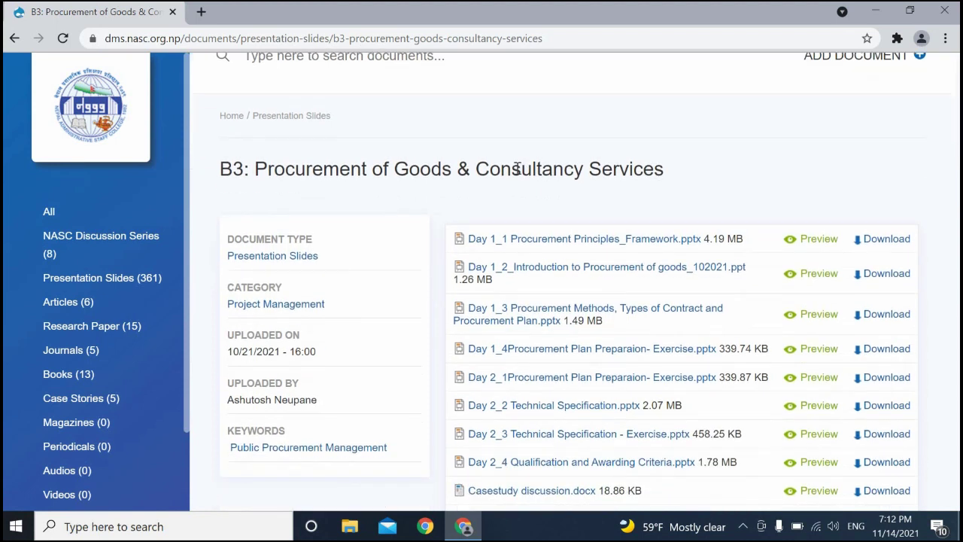